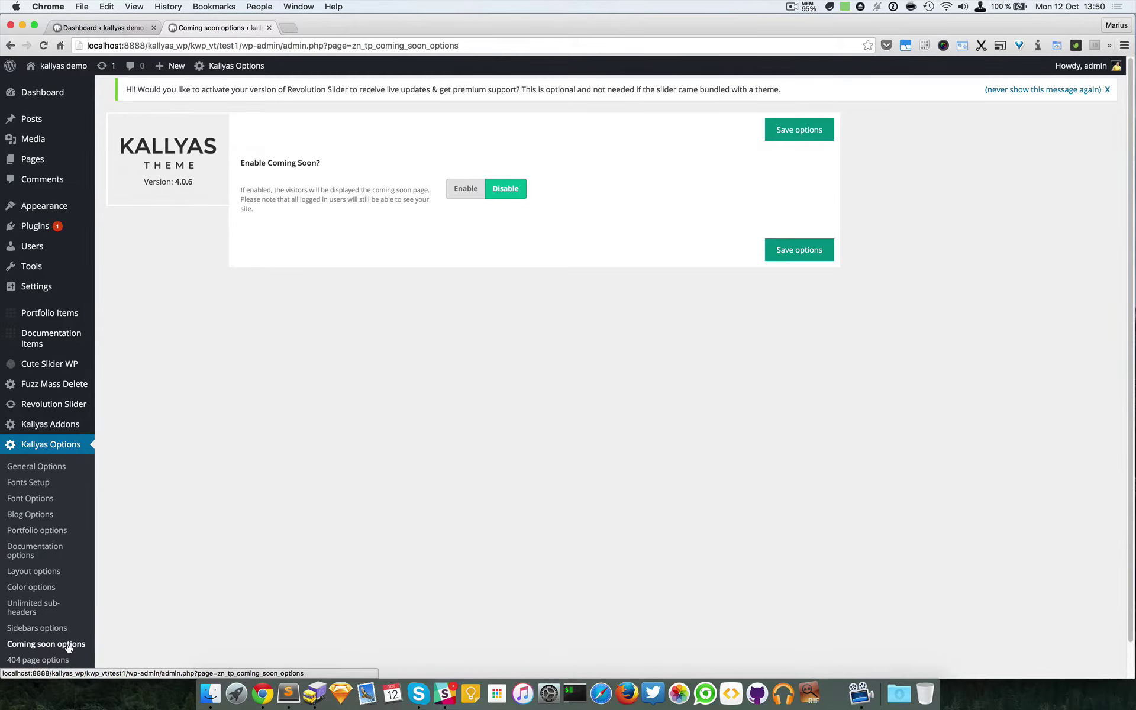
Set Enable Coming Soon? to Enable, then go to the WordPress Dashboard tab.
click(466, 190)
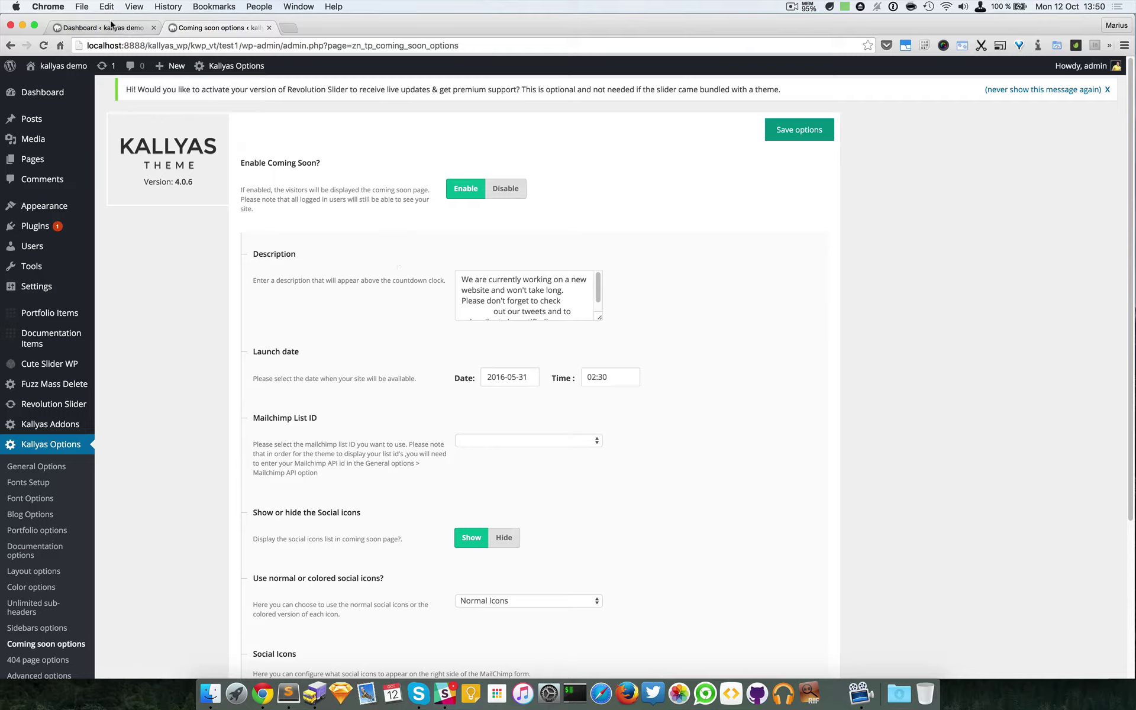
click(104, 28)
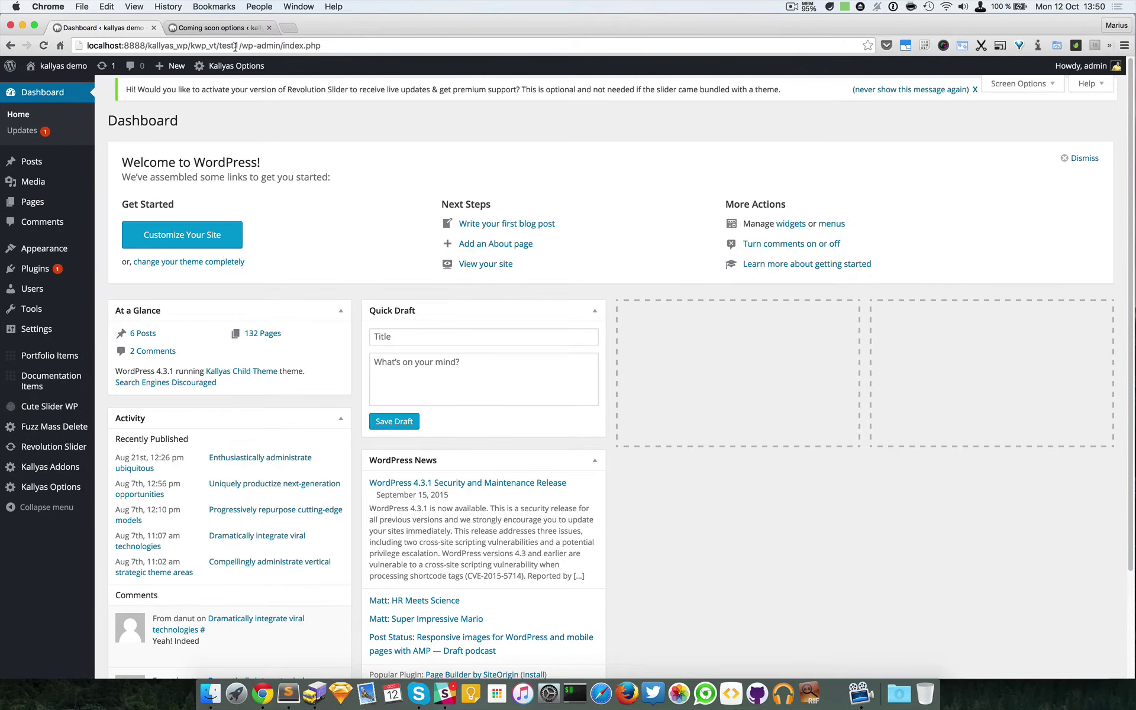
Save the enabled Coming Soon options and reload the site's front page to check it.
mouse_move(63, 66)
click(56, 87)
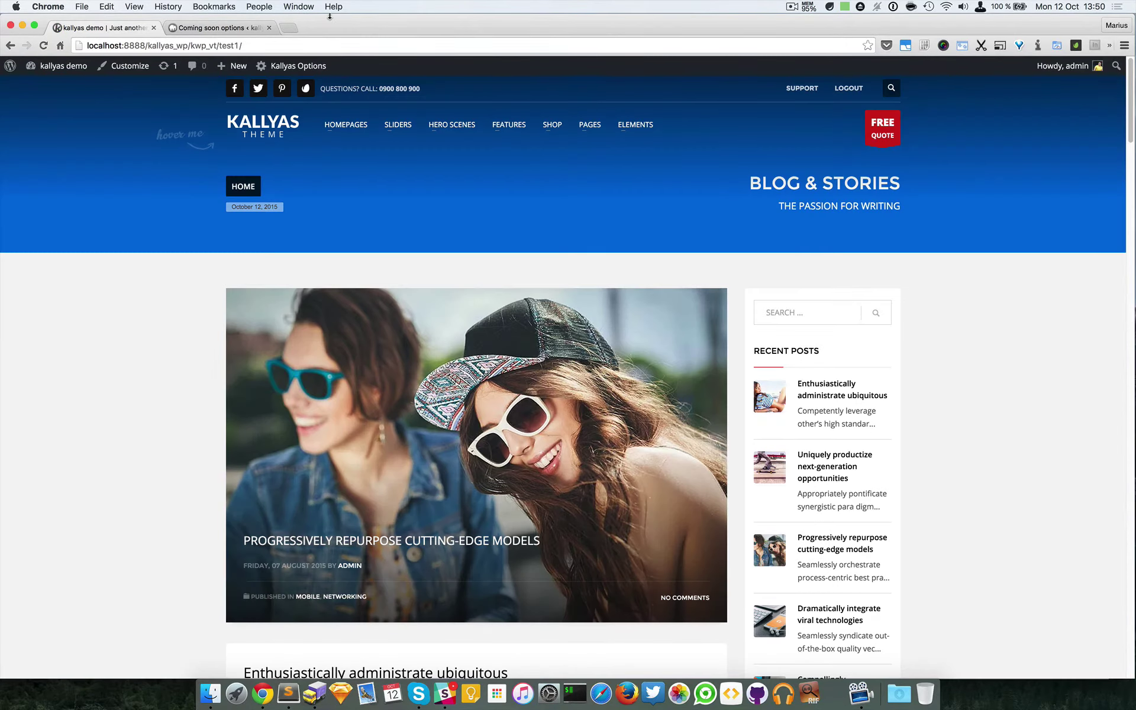
click(198, 28)
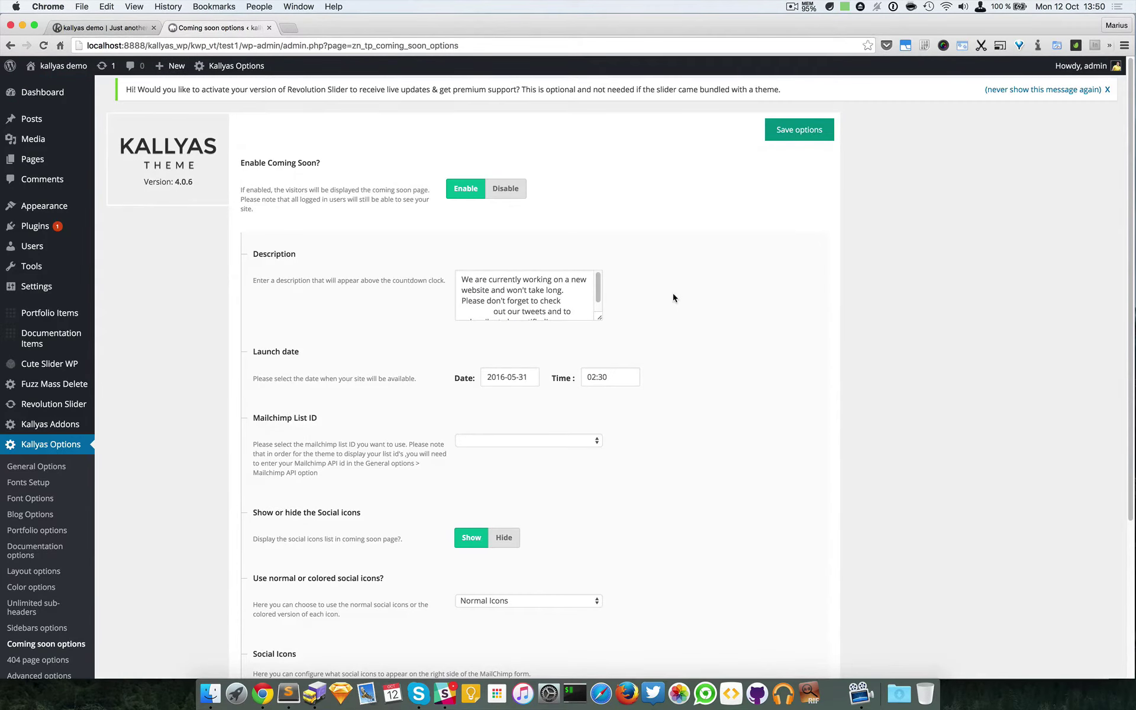
scroll(796, 283, down, 2)
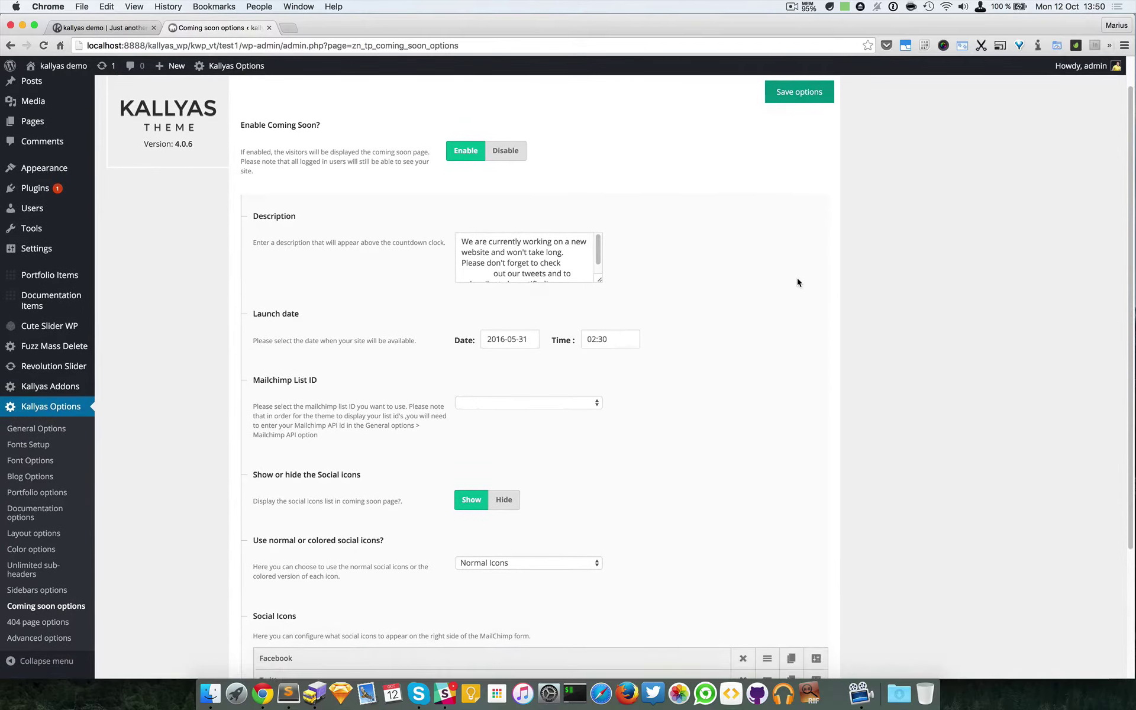
scroll(797, 278, up, 2)
click(811, 127)
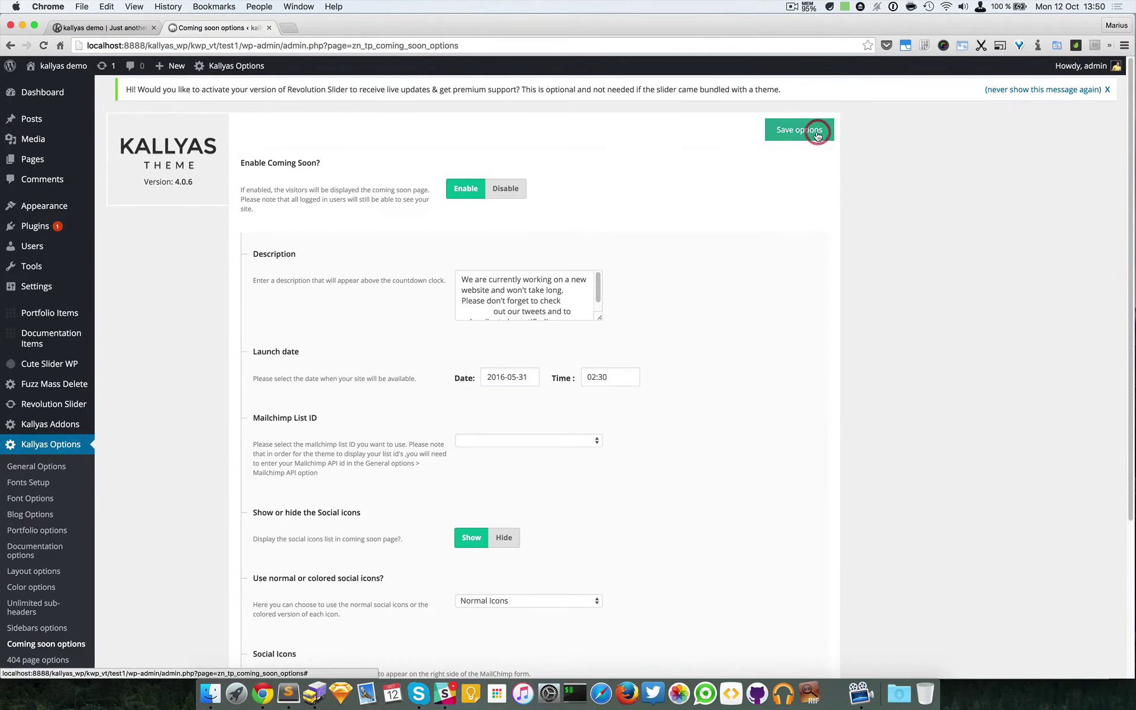
click(98, 27)
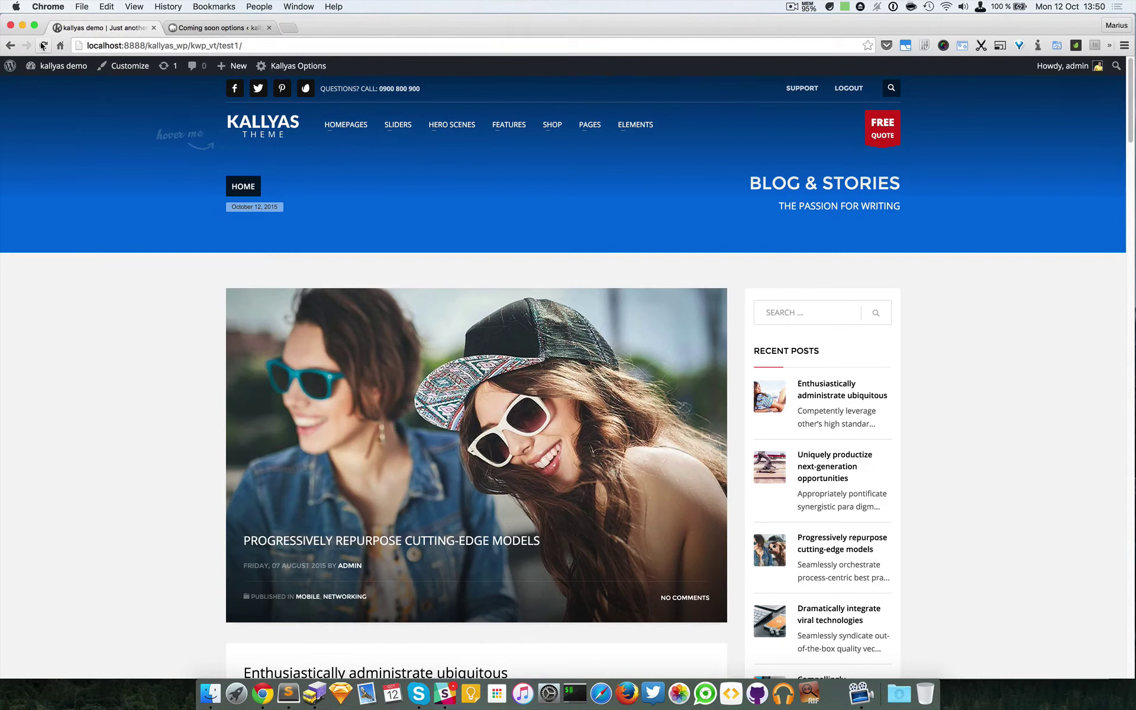
click(44, 45)
Copy the local site's address from the front page's address bar.
click(230, 29)
click(79, 30)
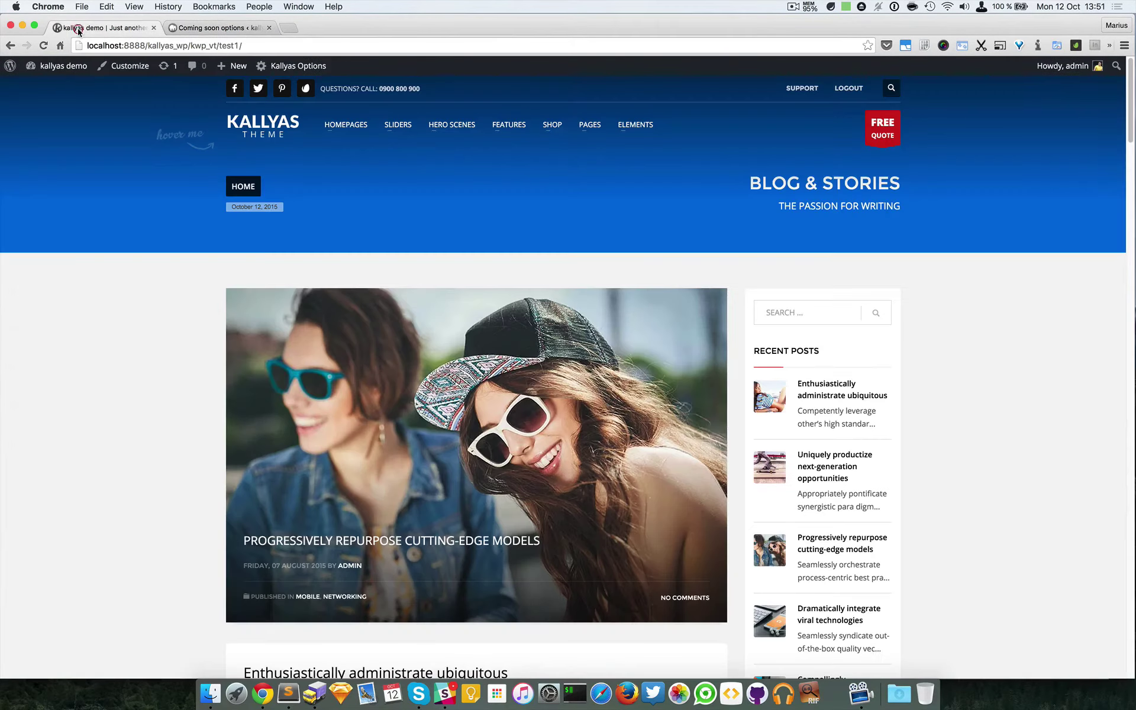
mouse_move(85, 79)
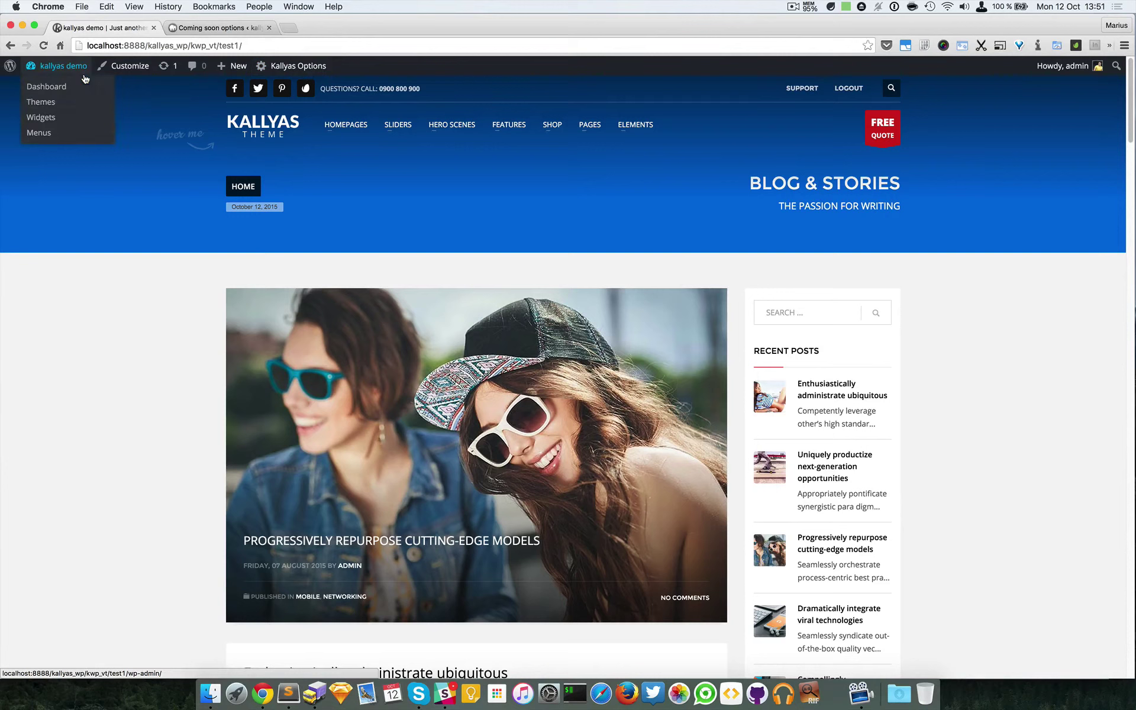
right_click(205, 46)
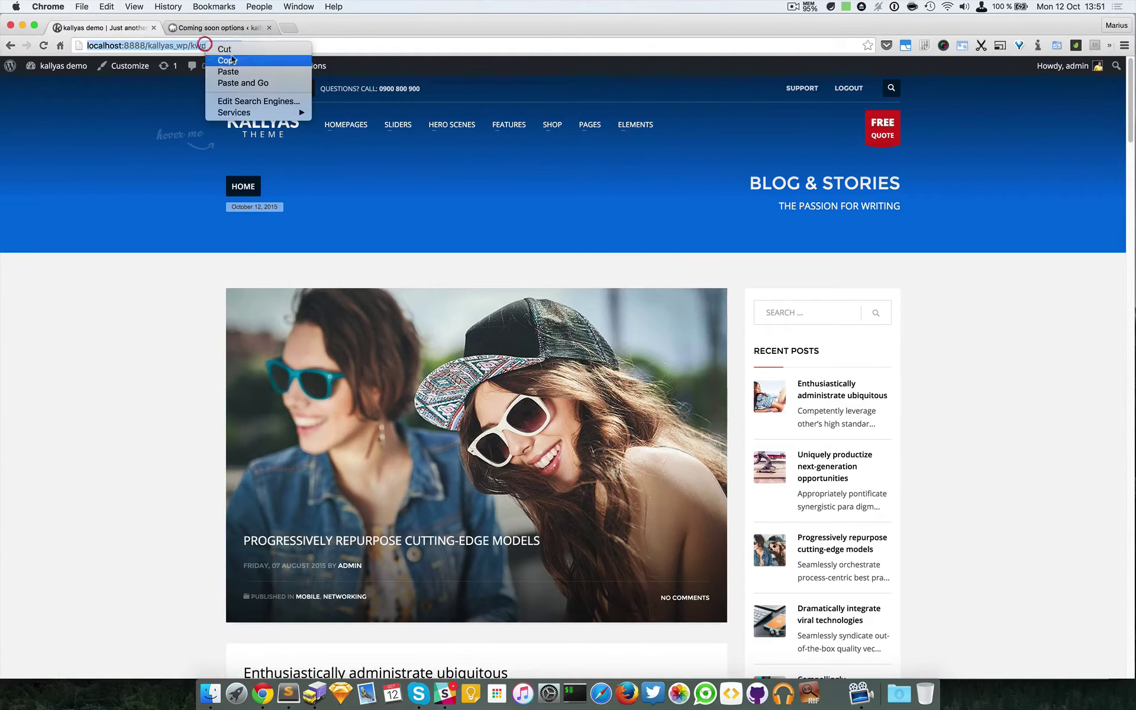
click(227, 60)
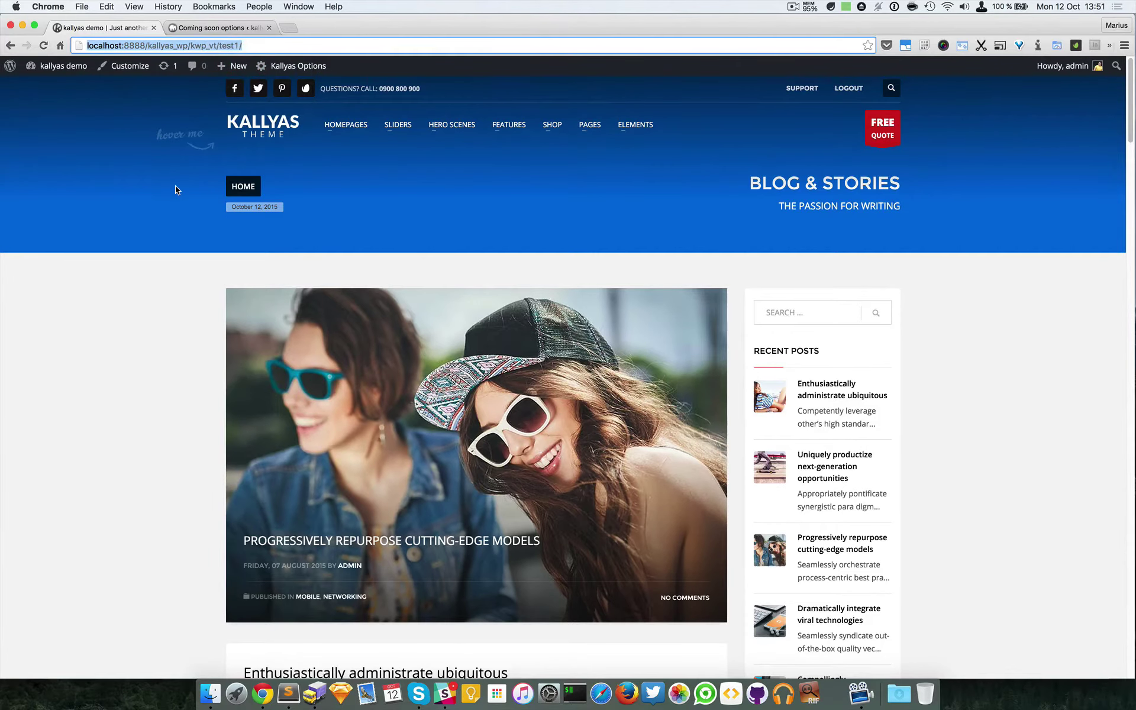
Load the copied site address in a new incognito window as a logged-out visitor.
click(1124, 46)
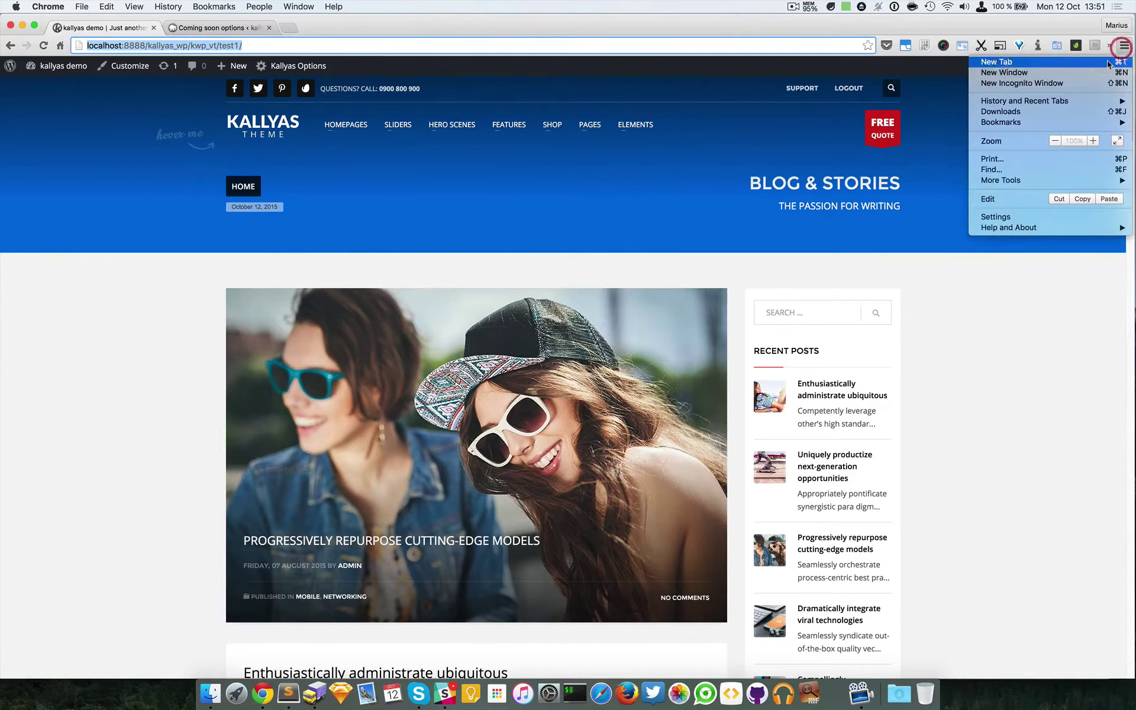
click(1064, 85)
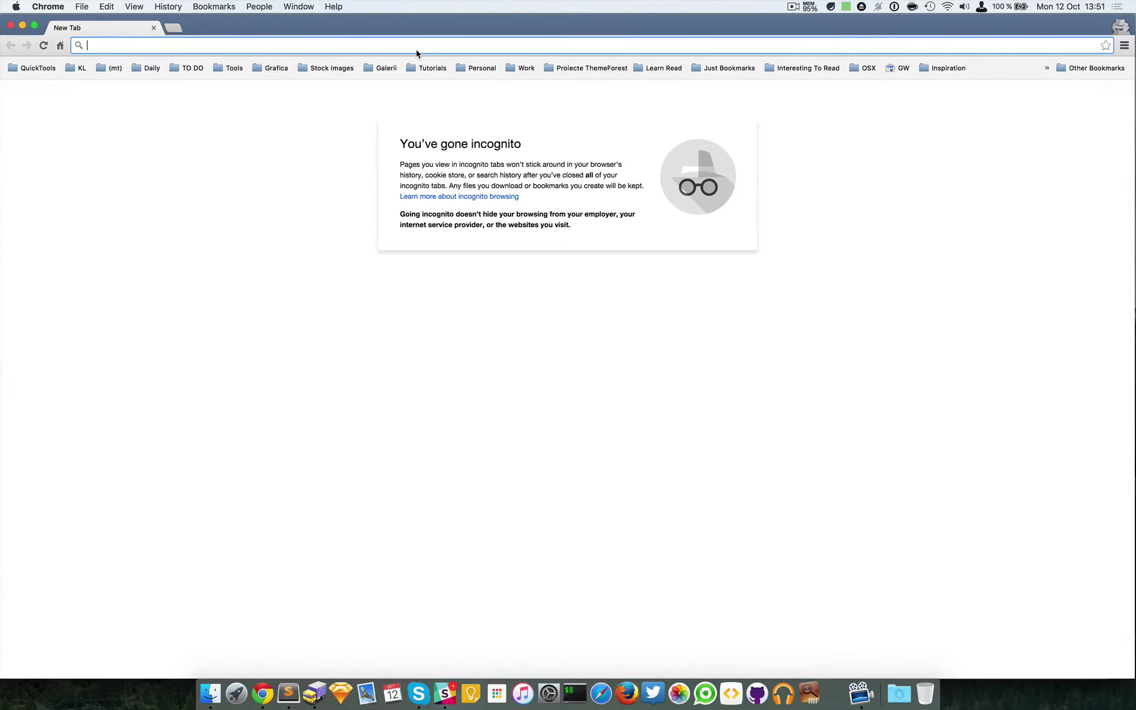
right_click(416, 48)
click(432, 89)
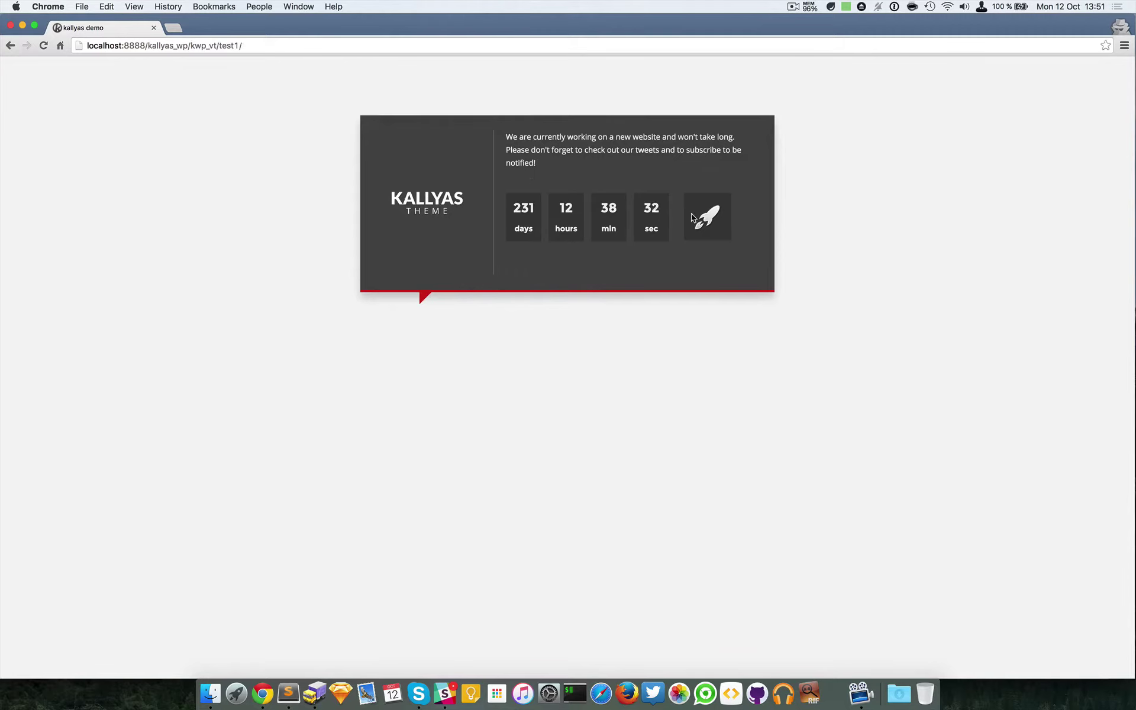
Inspect the visitor's dark countdown page and its description, then return to the admin window.
drag(505, 143, 619, 176)
click(619, 175)
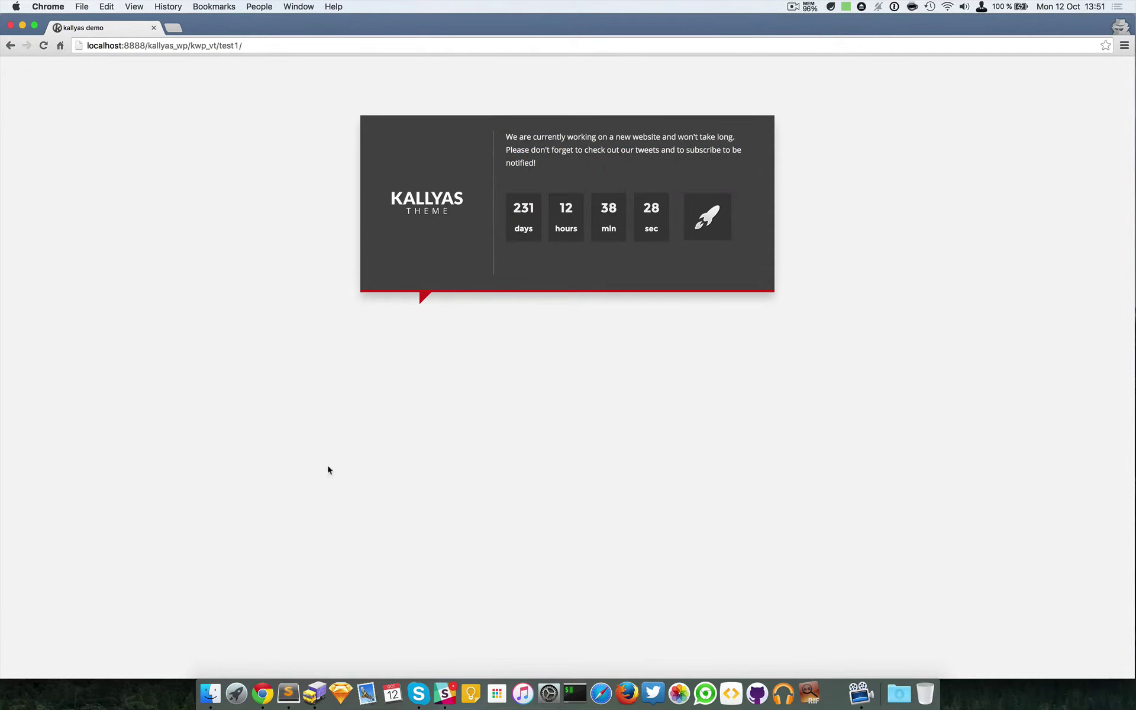
click(263, 686)
click(248, 604)
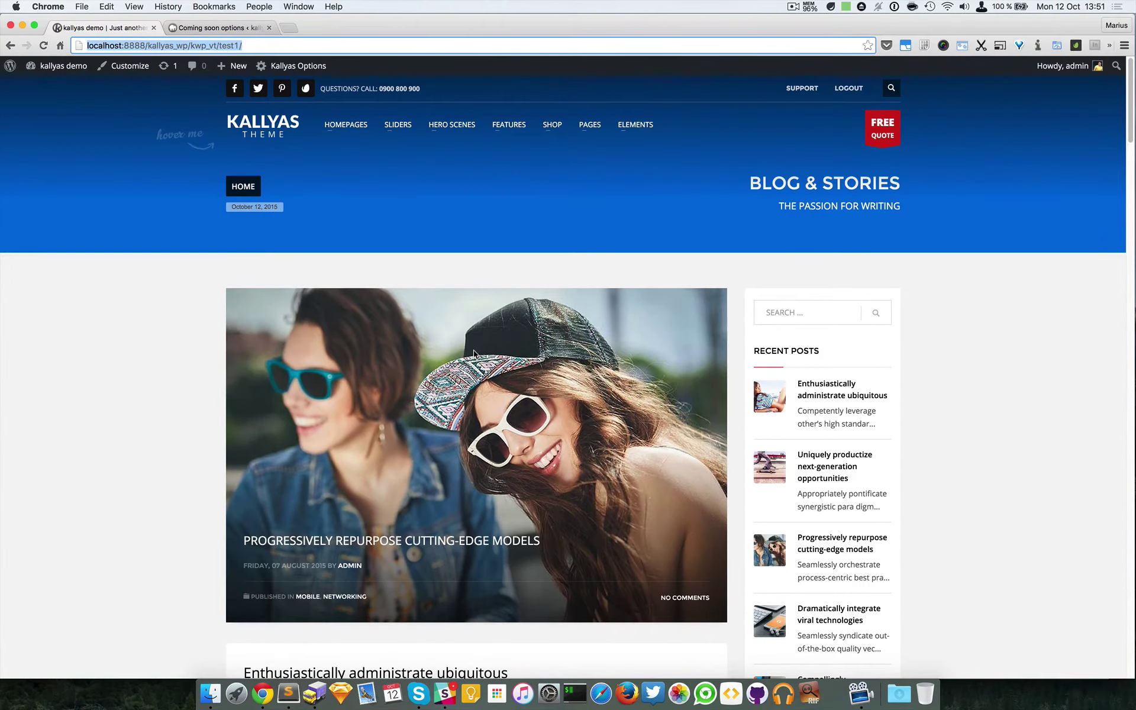
Look over the Coming soon options, including the Description text field.
click(230, 28)
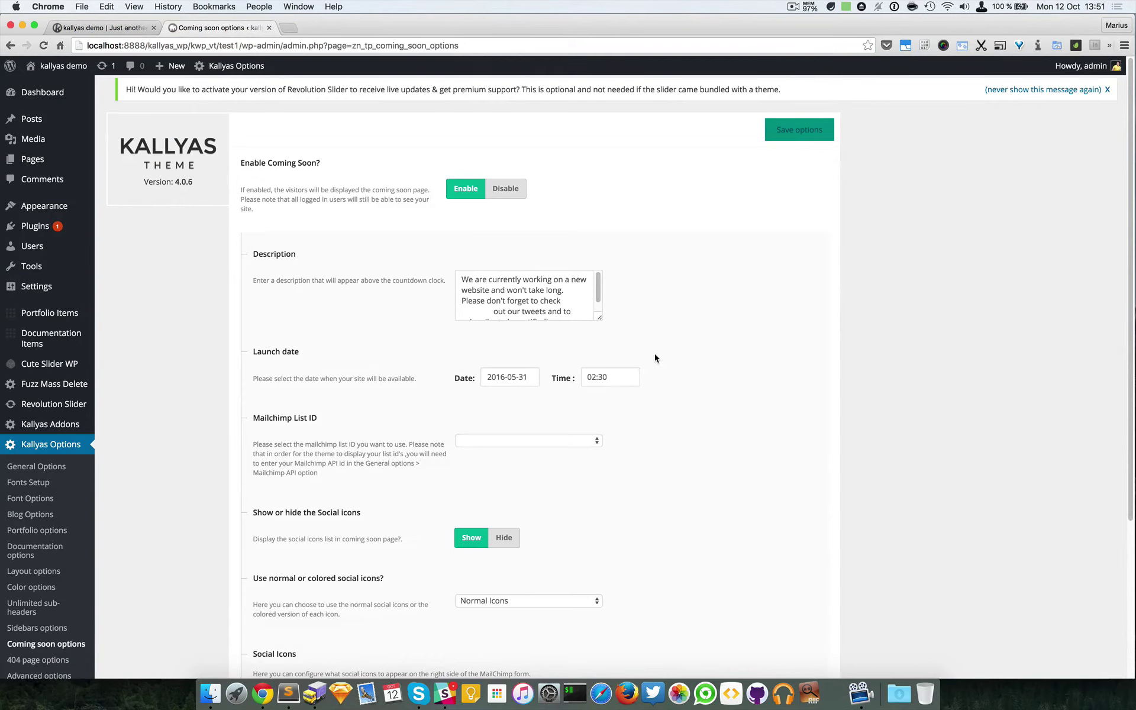
double_click(528, 296)
click(529, 300)
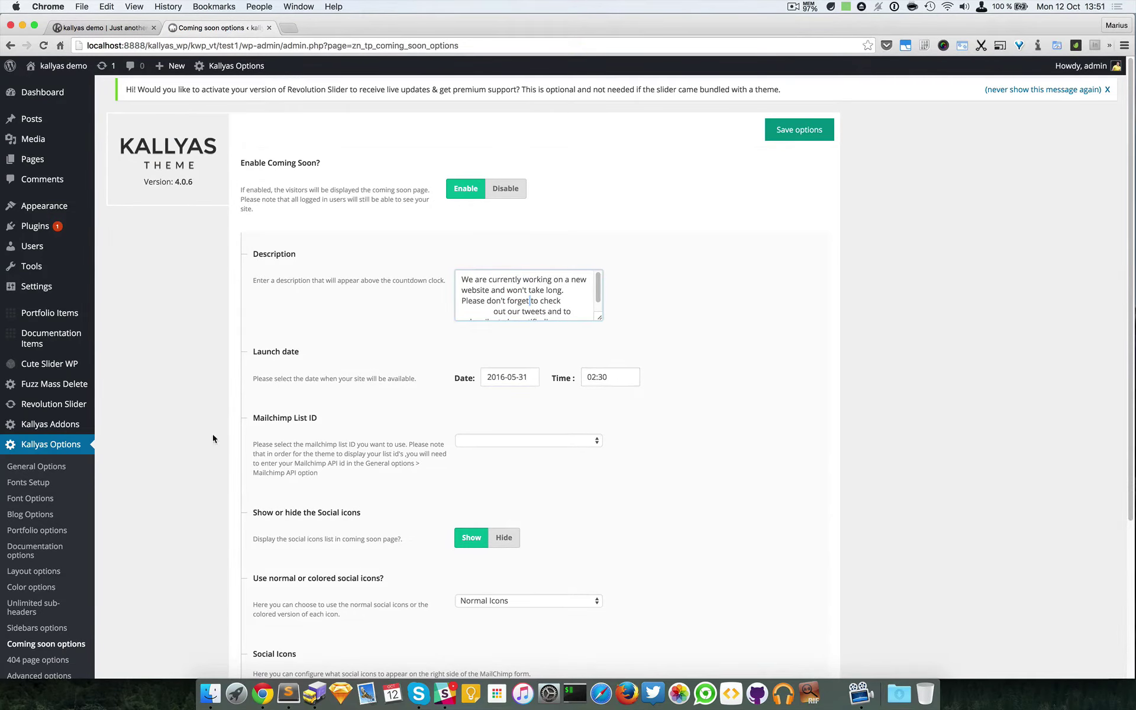
scroll(344, 426, down, 2)
click(518, 383)
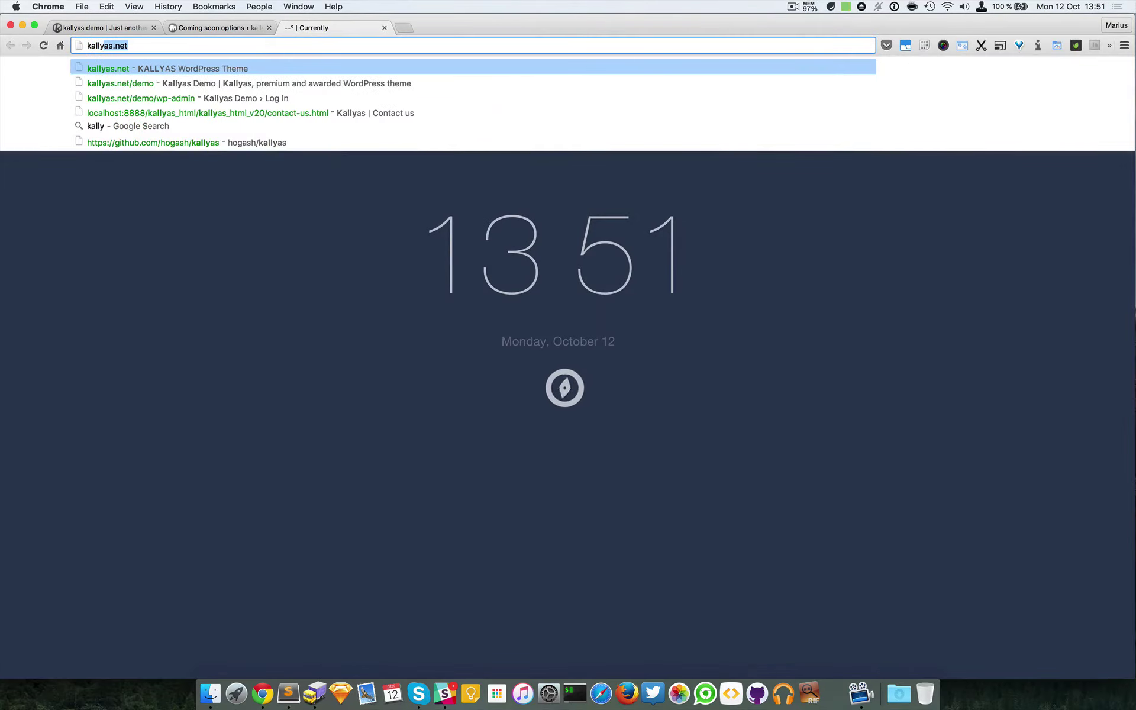
Load kallyas.net/demo and view its Coming Soon / Offline demo page for comparison.
key(Down)
key(Return)
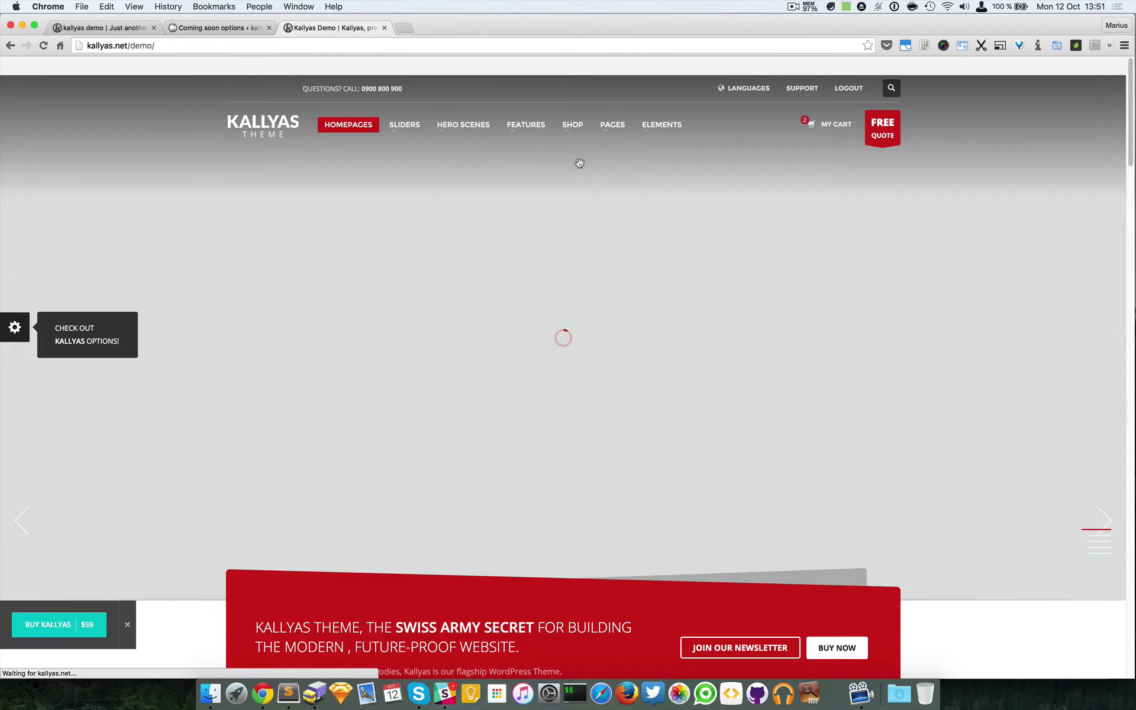
mouse_move(578, 131)
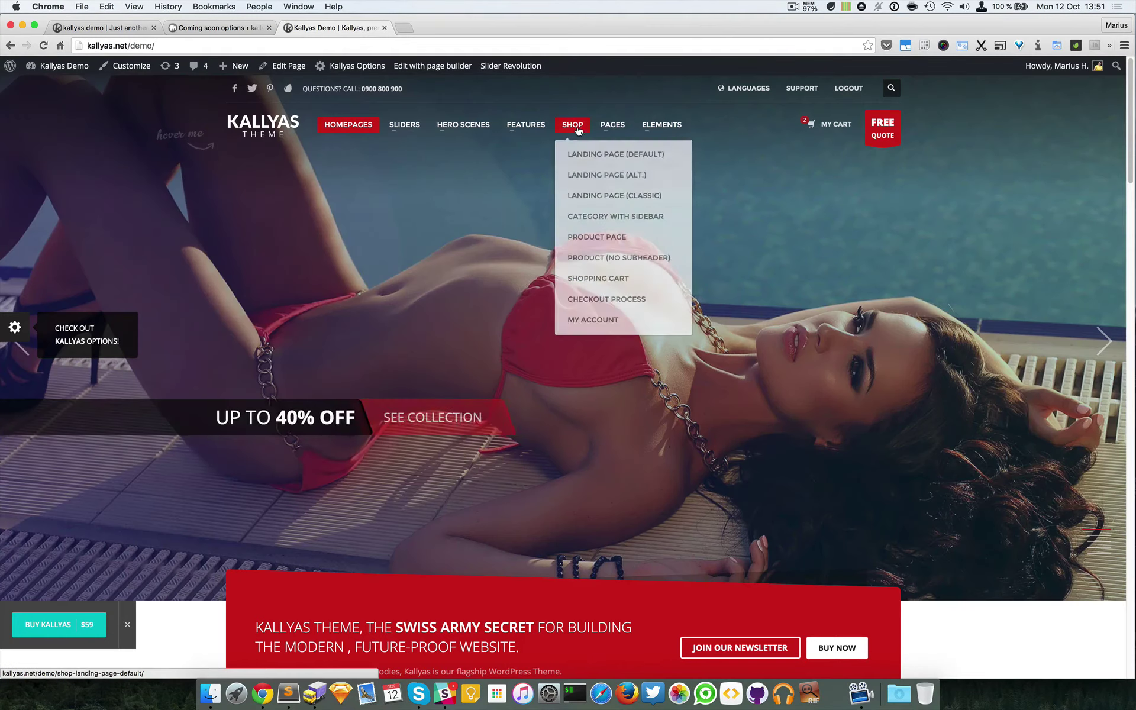
mouse_move(612, 126)
click(818, 217)
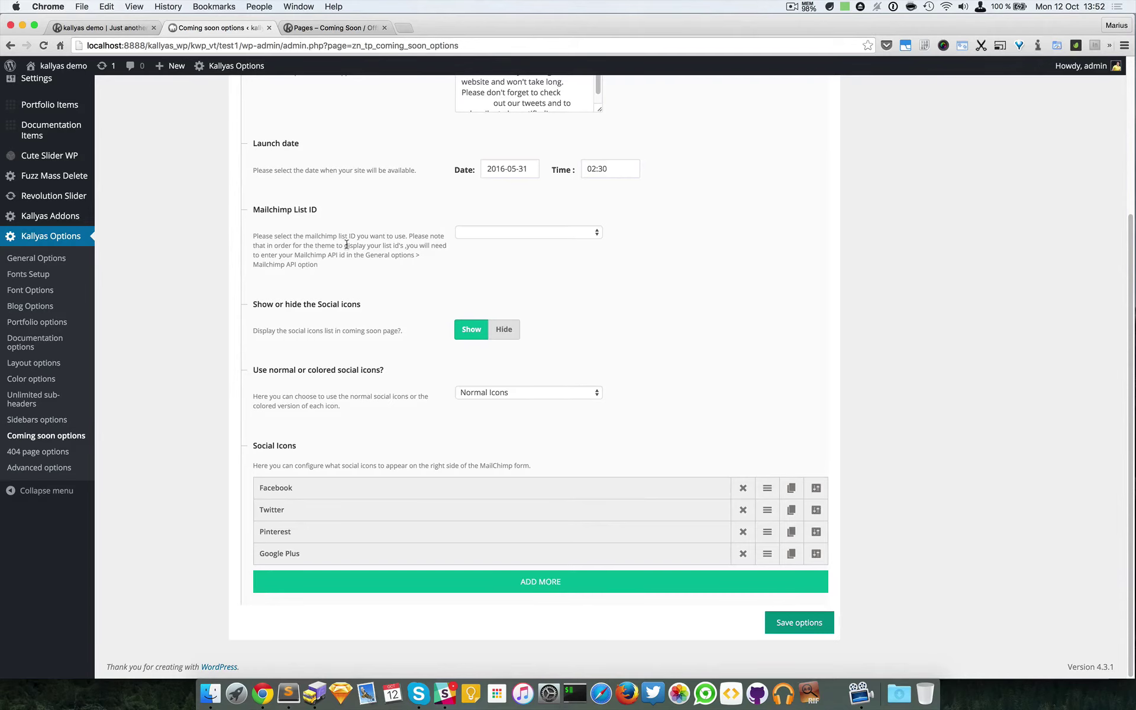
click(302, 28)
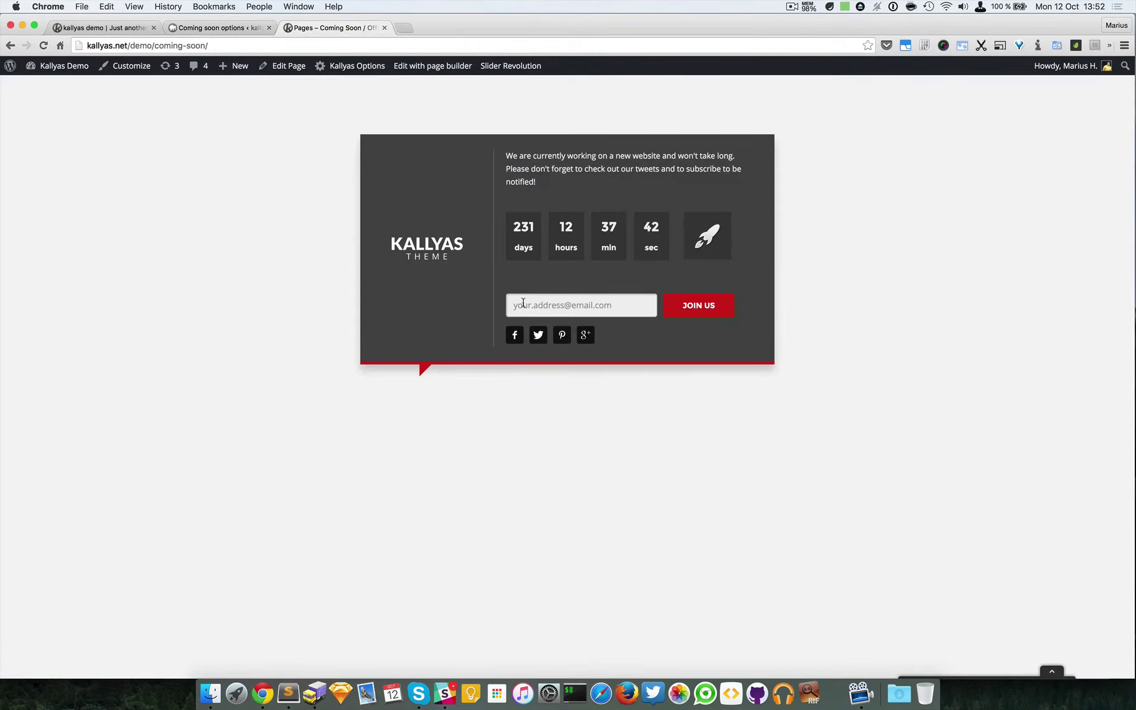
click(214, 28)
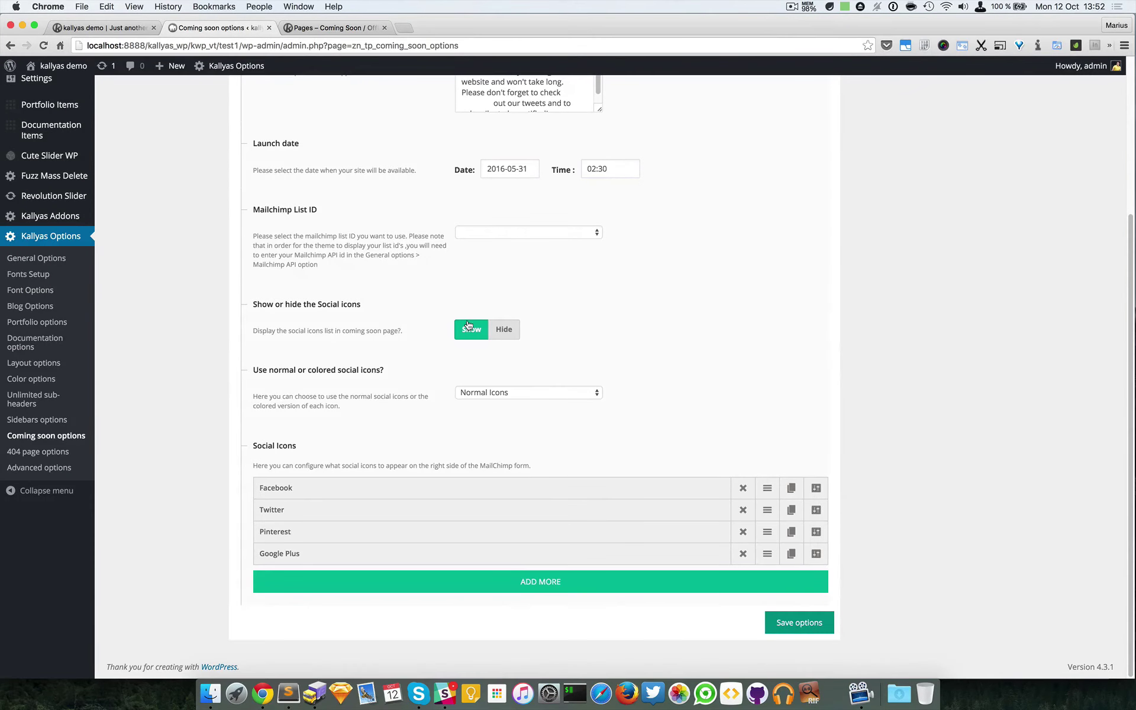
scroll(329, 325, up, 3)
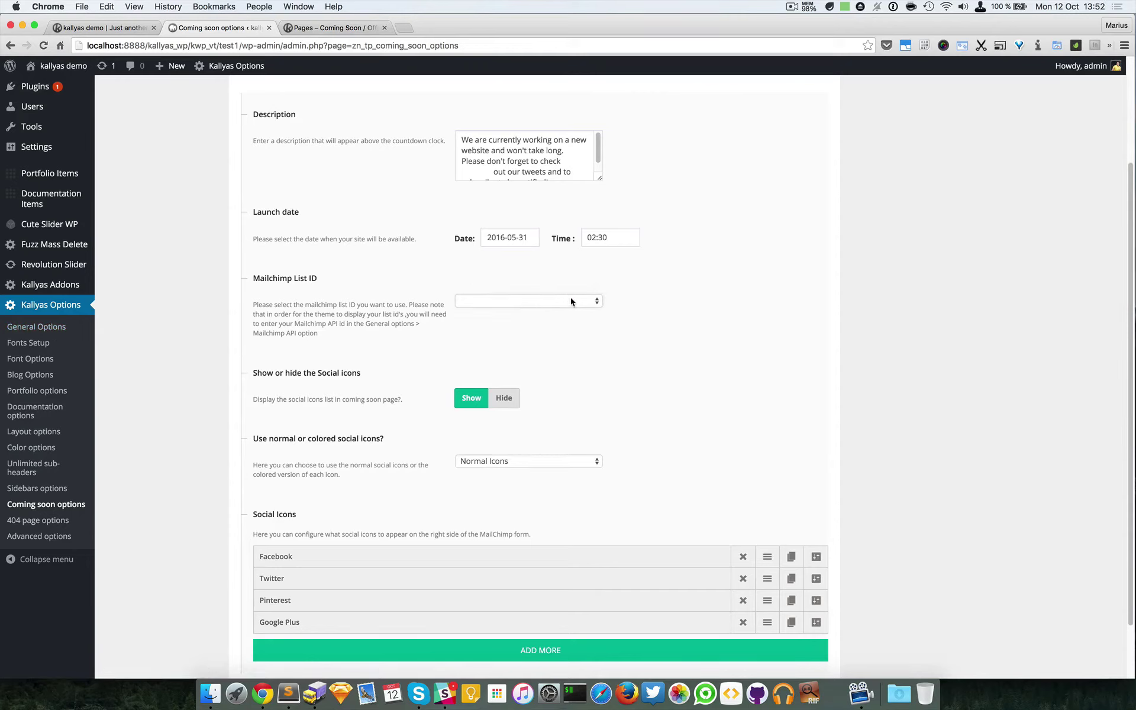
click(626, 297)
click(478, 464)
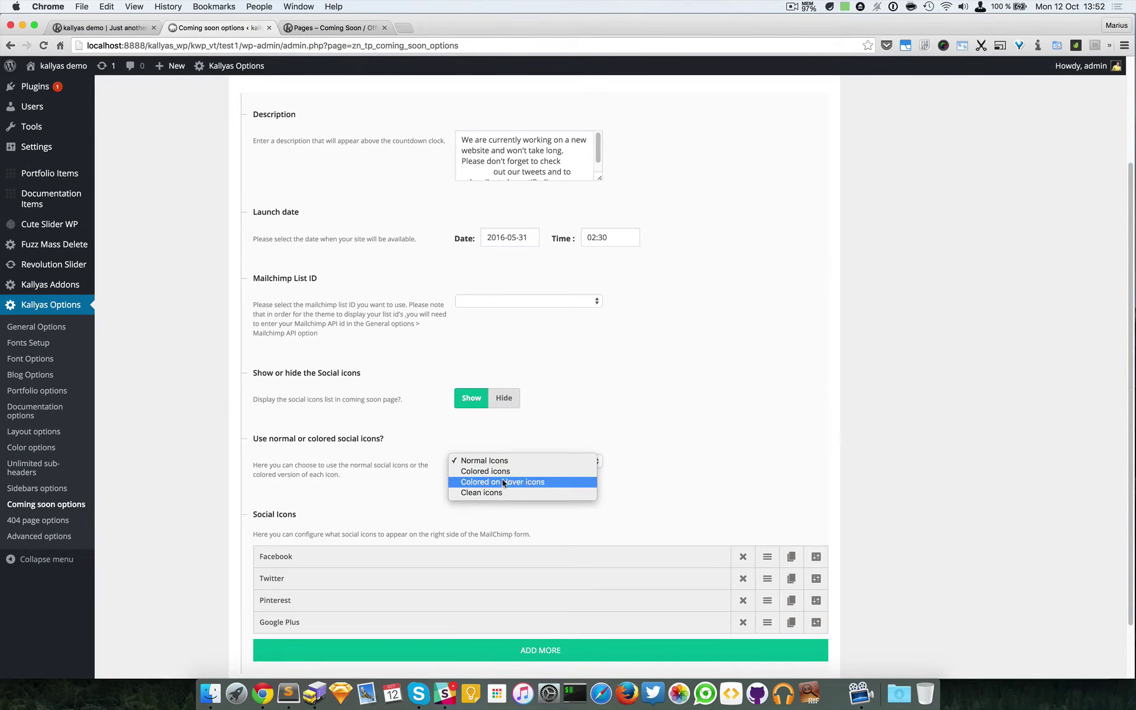
click(722, 487)
scroll(310, 599, down, 1)
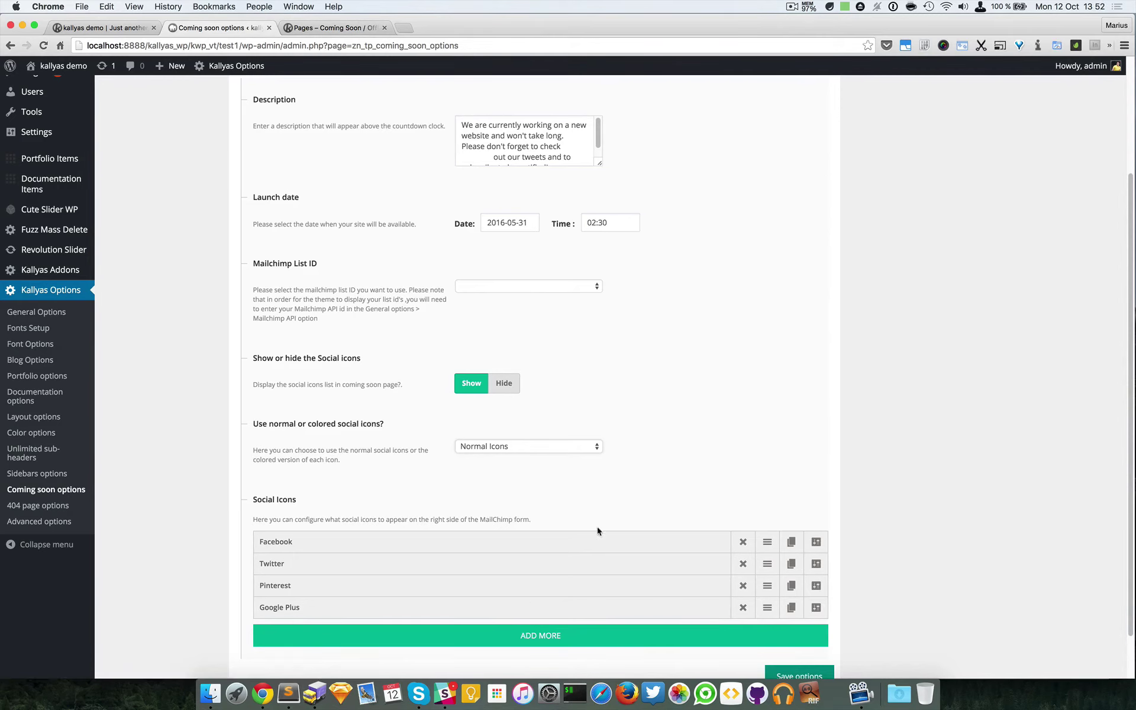
scroll(793, 503, down, 1)
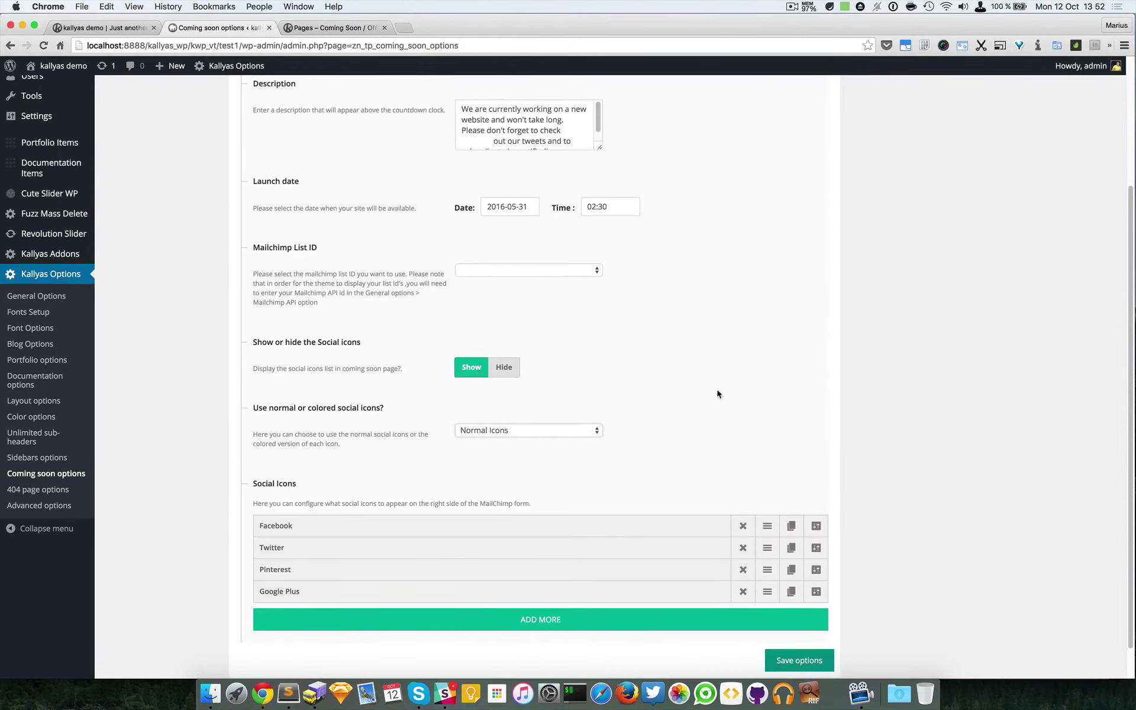
scroll(418, 314, up, 5)
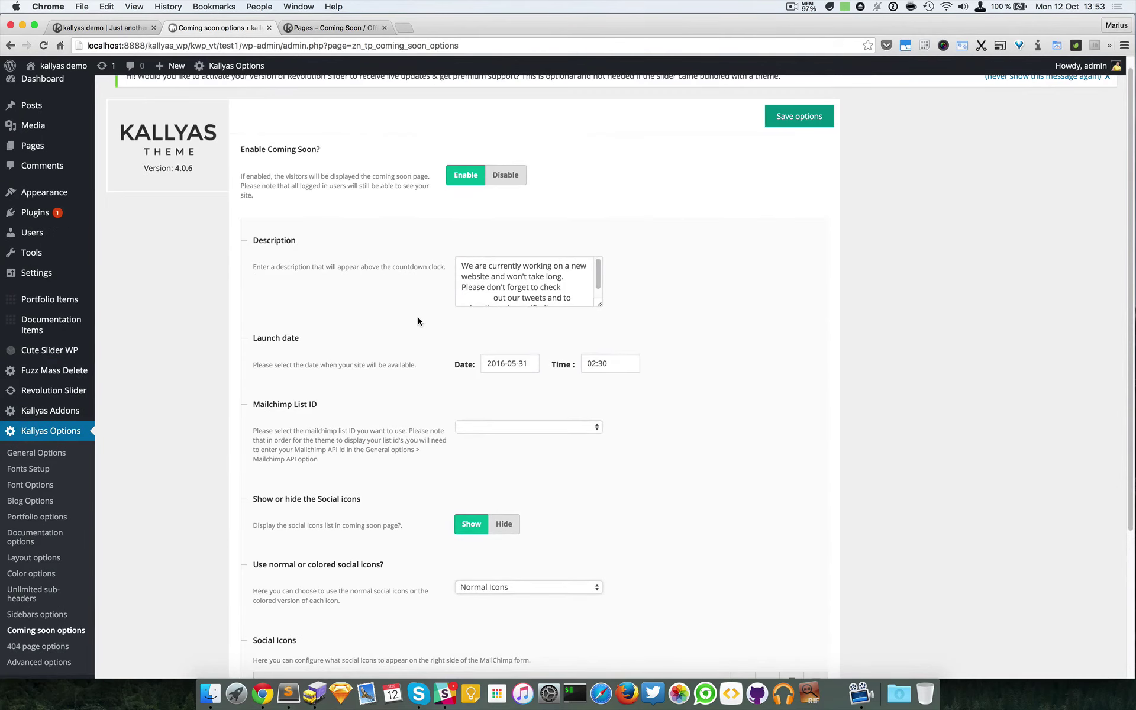
View the demo countdown page, then the local site's regular Kallyas blog front page.
click(300, 28)
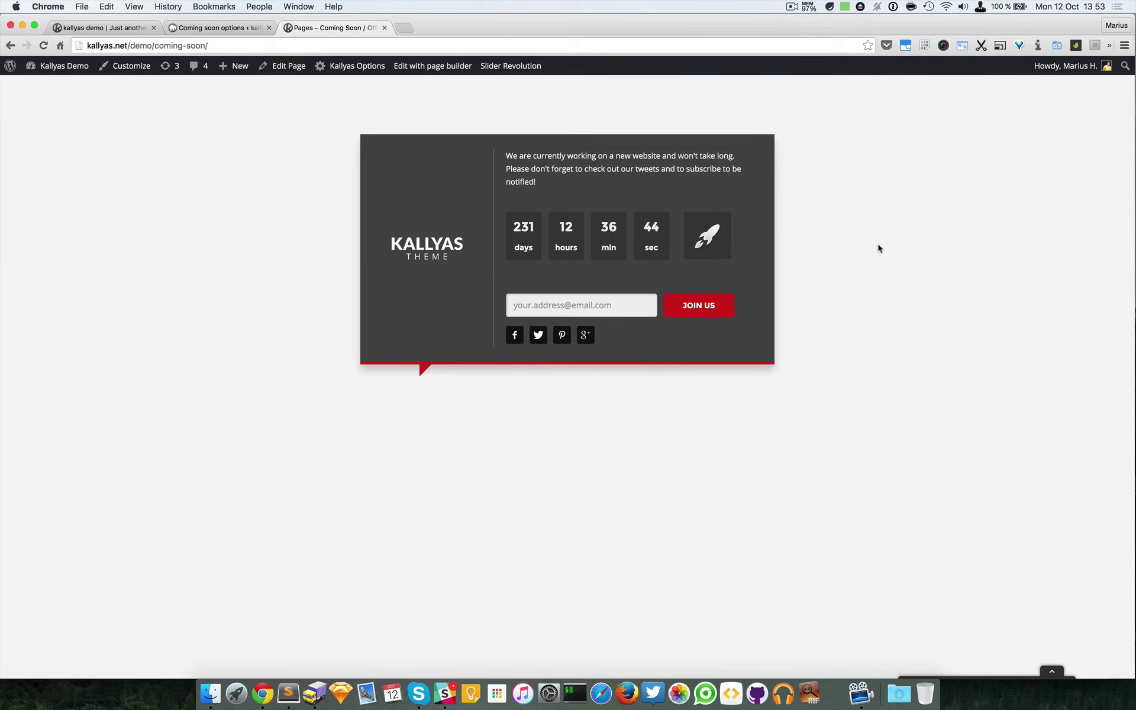
click(103, 25)
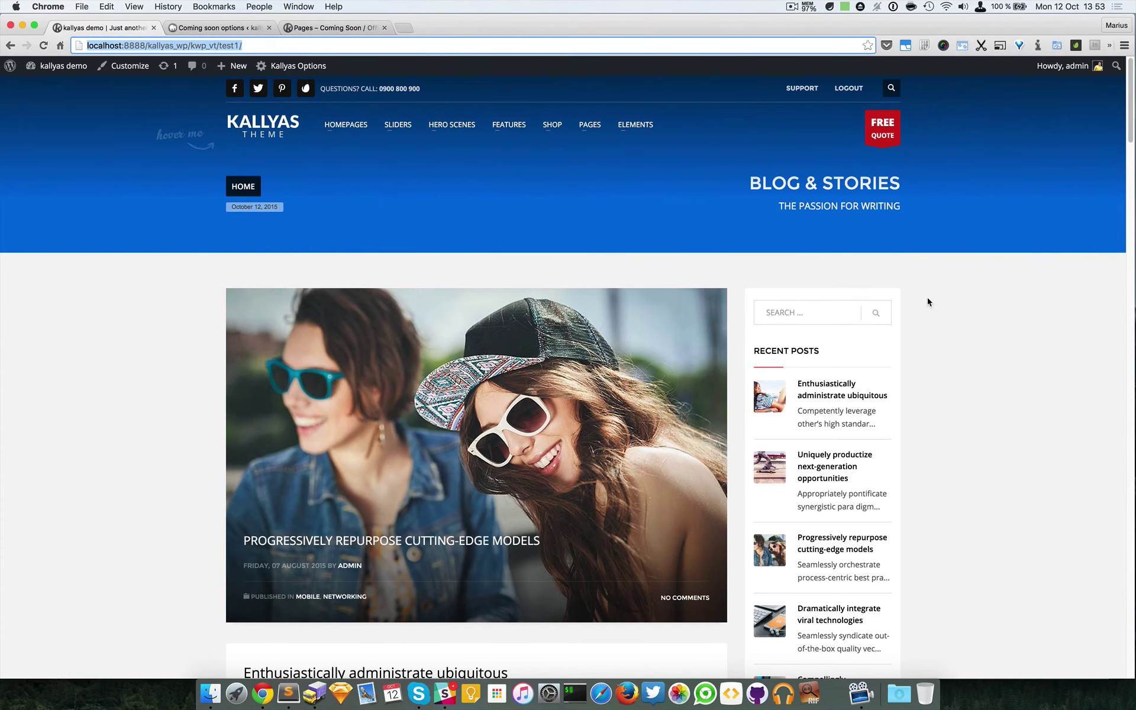
click(237, 26)
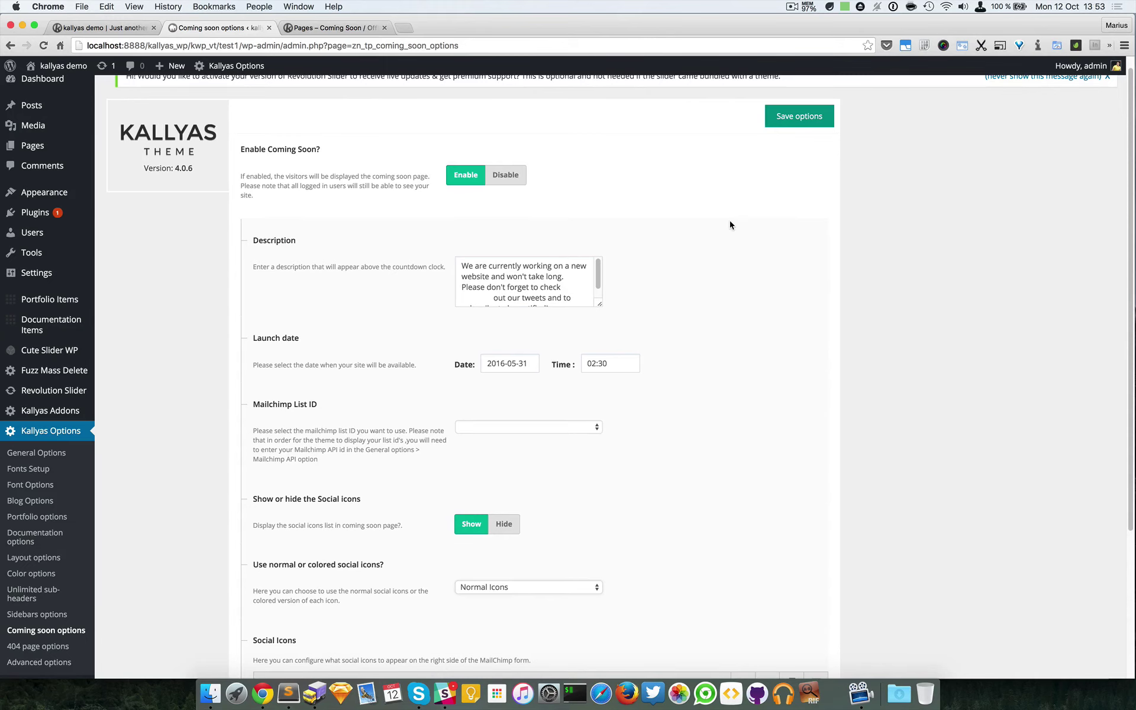
scroll(730, 225, down, 4)
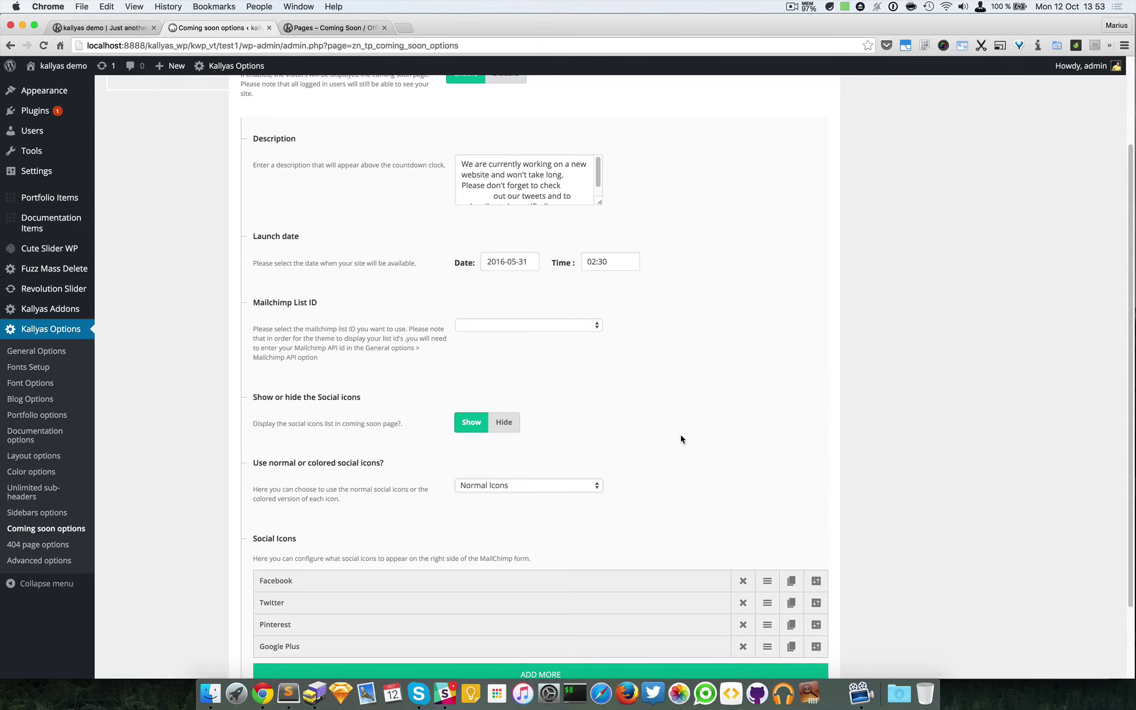
scroll(680, 438, up, 5)
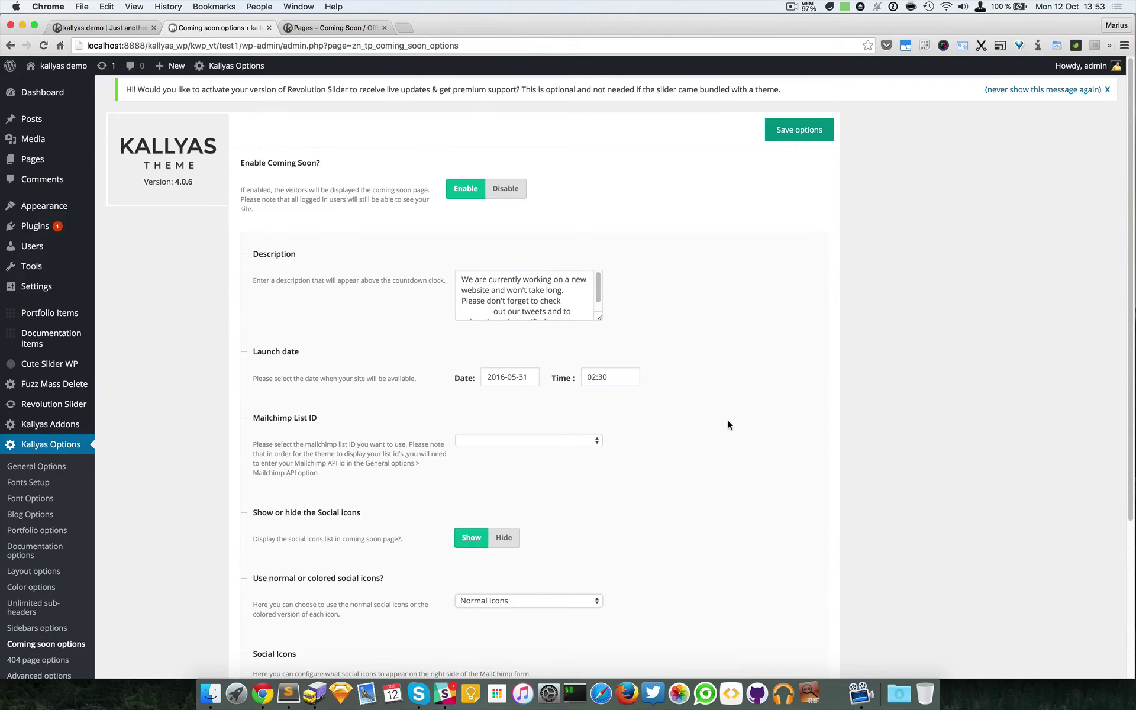